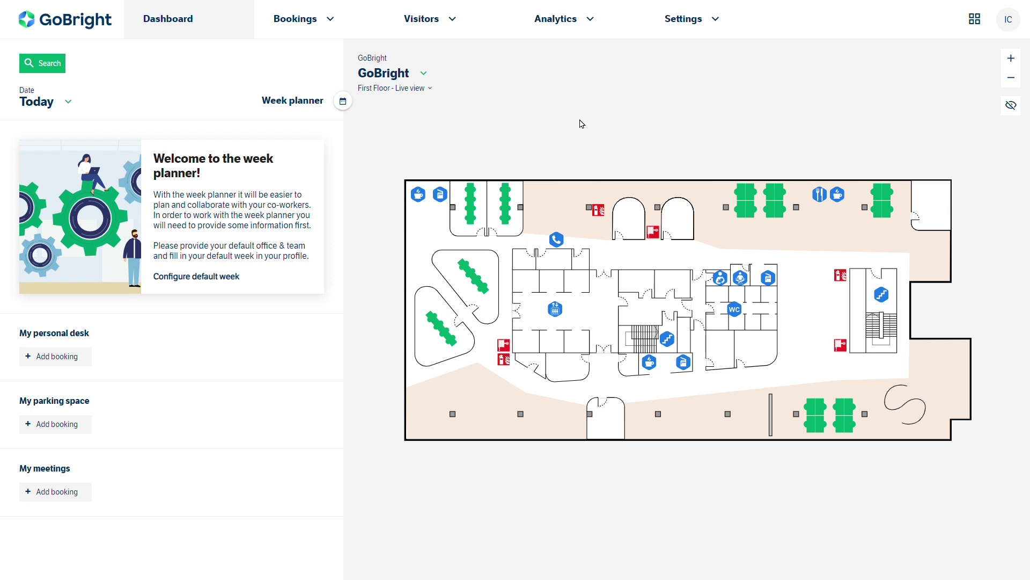
# Add a new map under Settings > Maps and name it 'Floor 2'
pyautogui.click(707, 28)
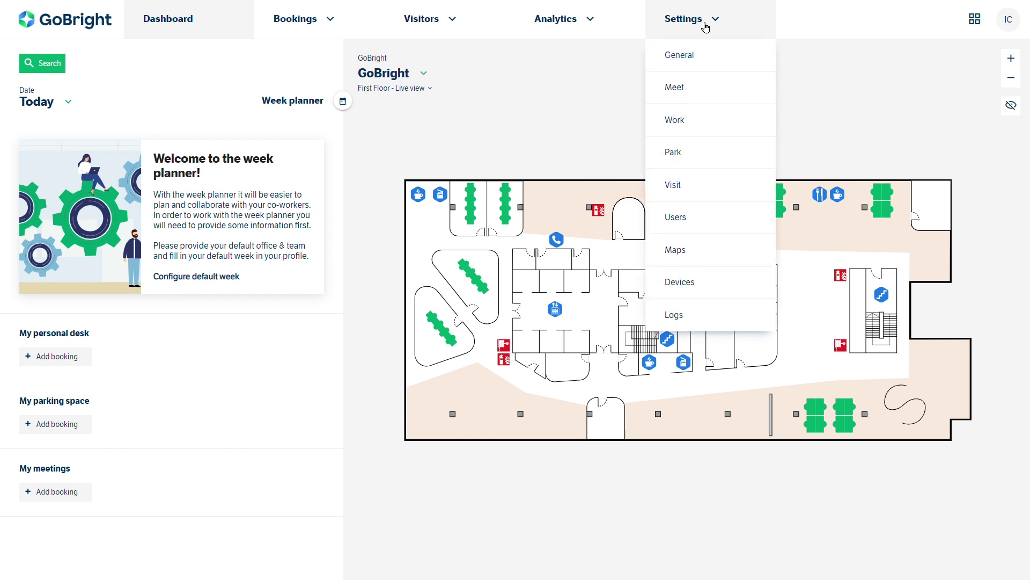
pyautogui.click(687, 249)
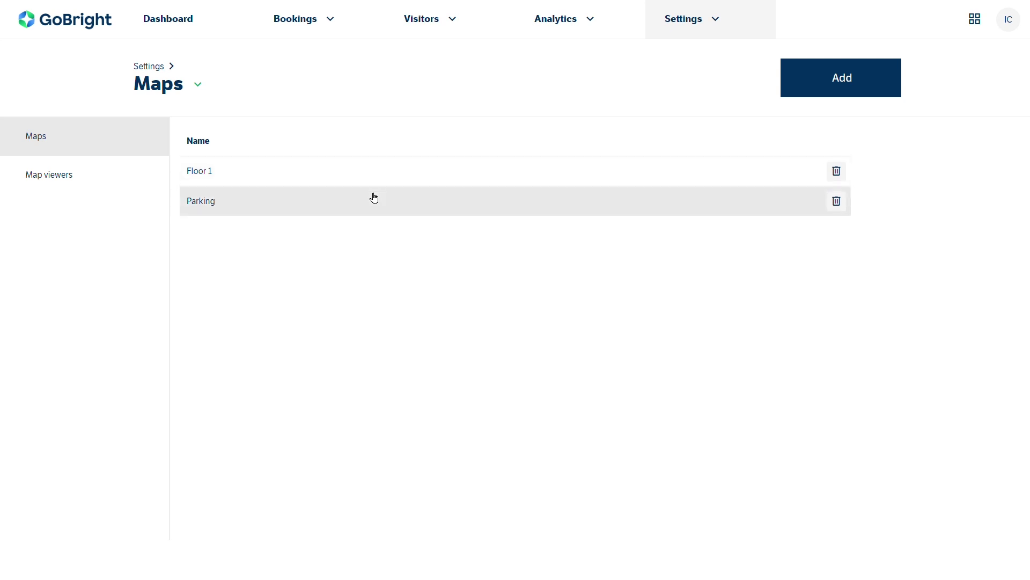
pyautogui.click(824, 89)
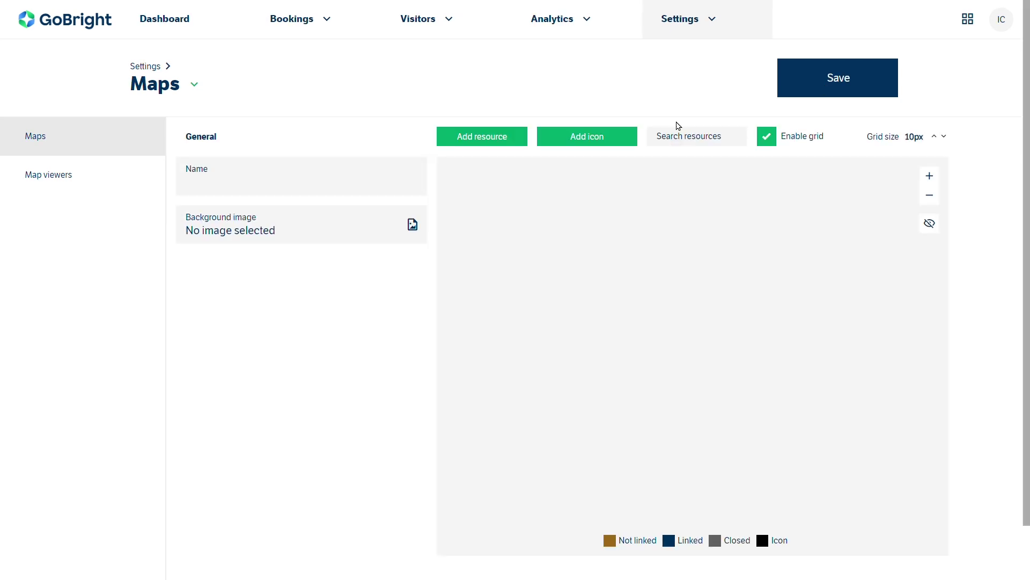
pyautogui.click(254, 191)
pyautogui.write('Floor 2')
# Set the map's background image to 'GoBright Map 2nd floor.svg'
pyautogui.click(327, 235)
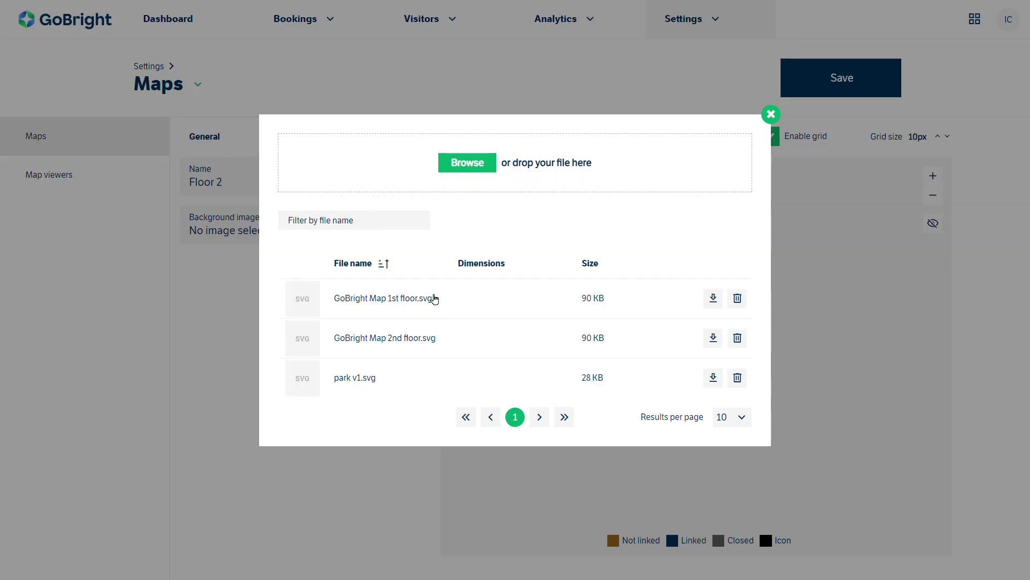
pyautogui.click(407, 342)
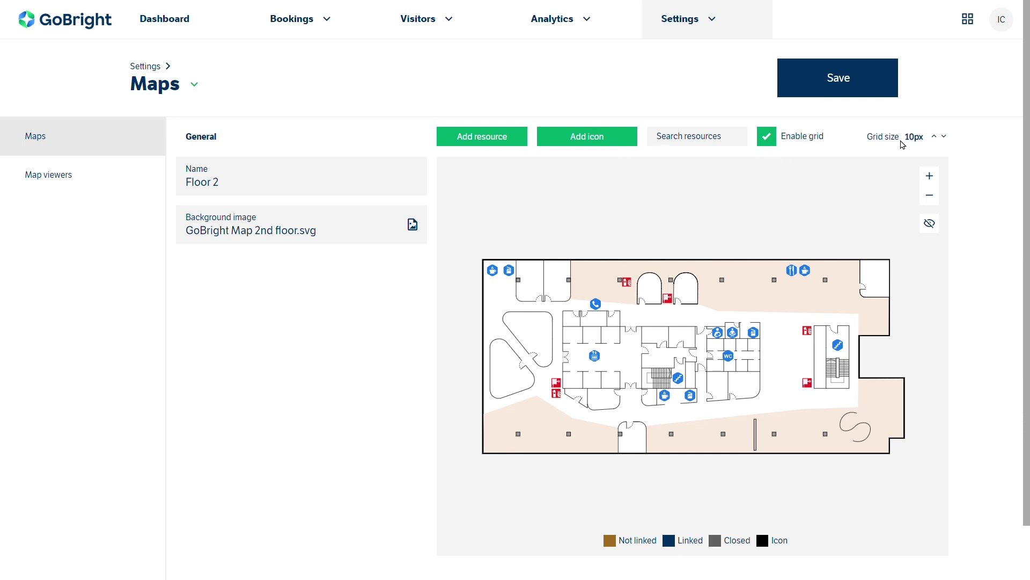
# Lower the Floor 2 grid size from 10px to 5px and zoom the canvas to check it
pyautogui.click(949, 140)
pyautogui.click(949, 141)
pyautogui.click(950, 141)
pyautogui.click(950, 140)
pyautogui.scroll(5, 750, 374)
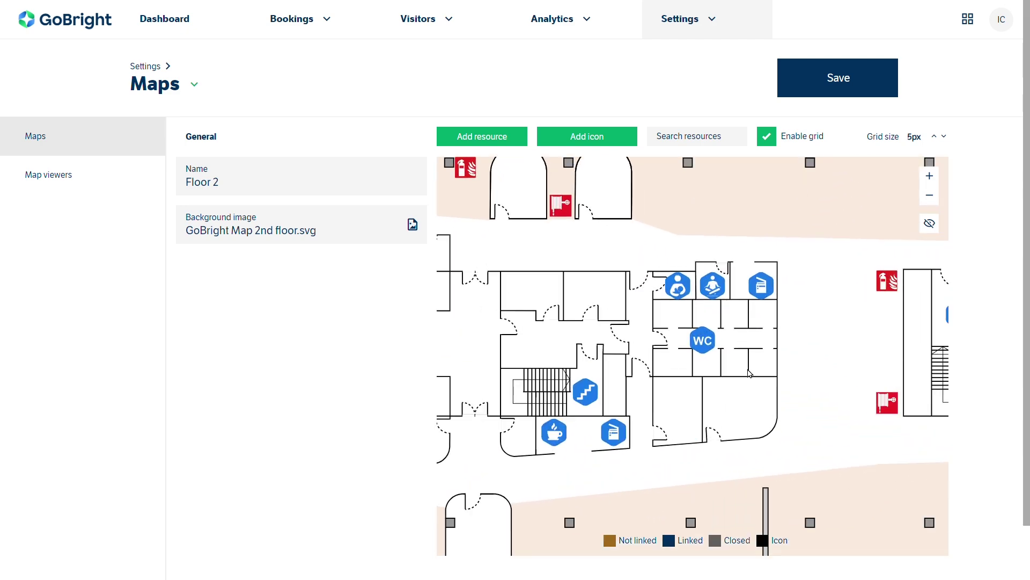
pyautogui.scroll(-3, 770, 341)
pyautogui.scroll(-2, 769, 341)
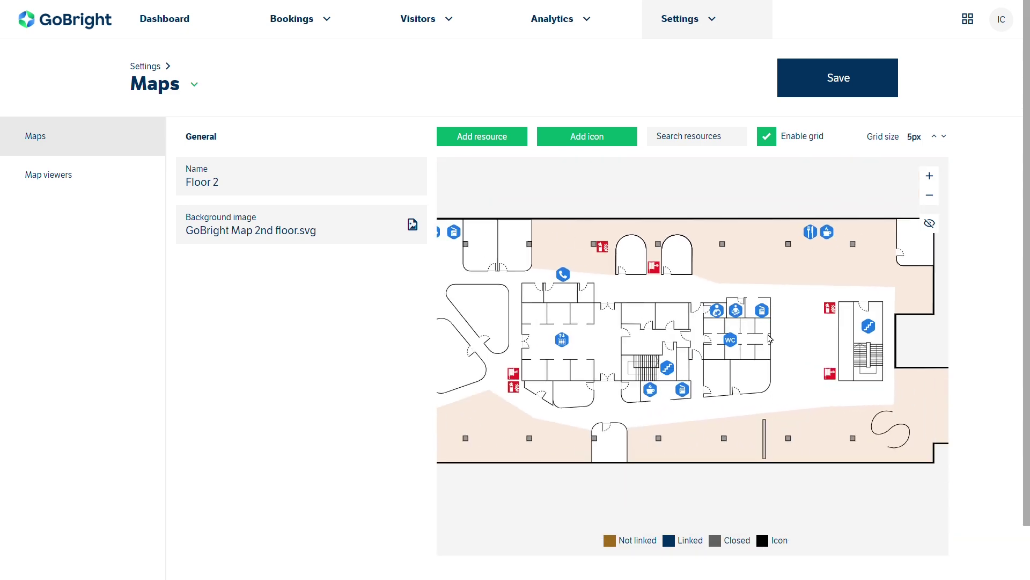
pyautogui.scroll(-2, 769, 339)
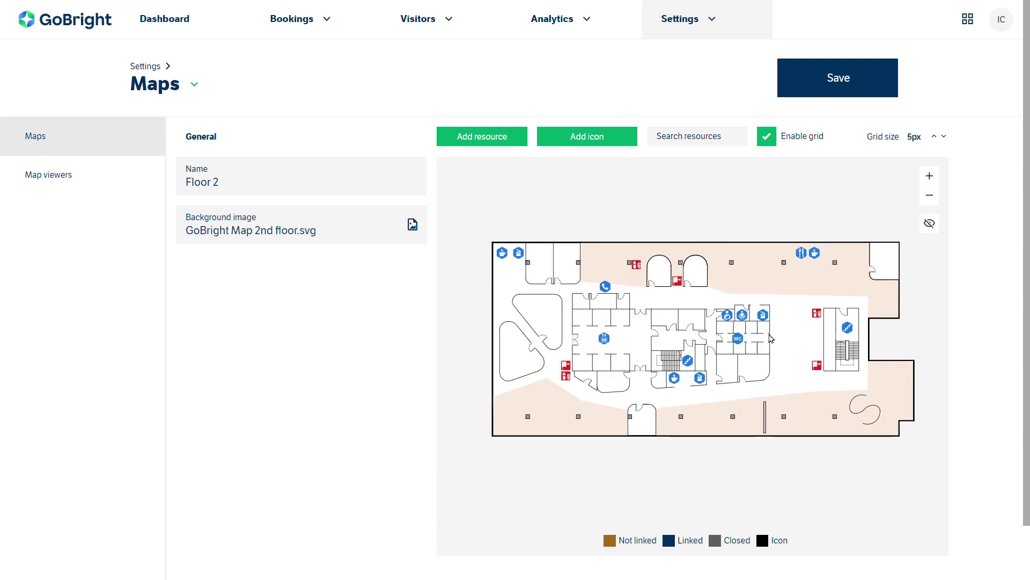
pyautogui.scroll(1, 772, 339)
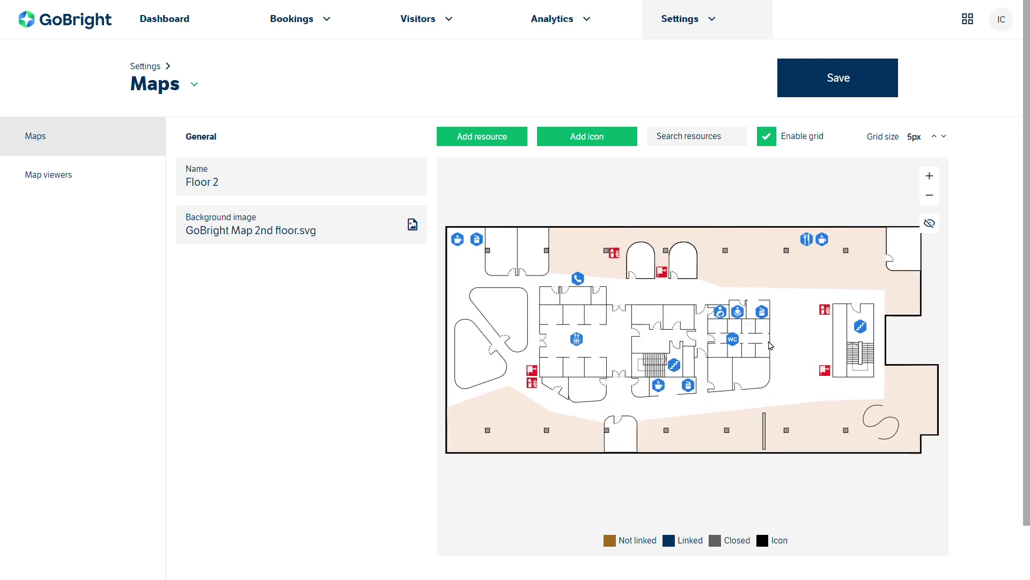
# Add a desk resource at scale 0.33 in the upper-right corridor, around X 1,505, Y 320
pyautogui.click(479, 142)
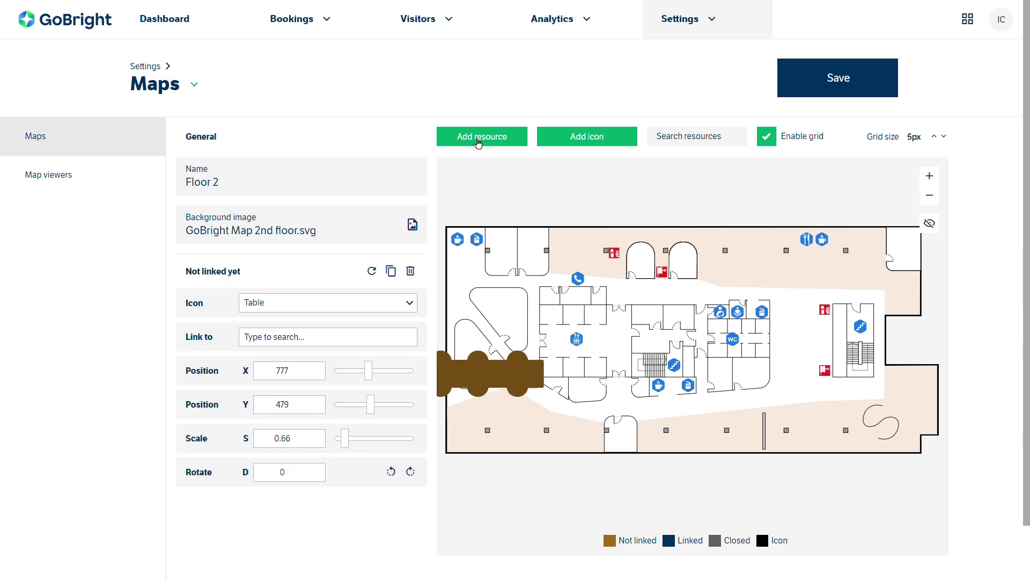
pyautogui.moveTo(499, 395); pyautogui.dragTo(609, 379)
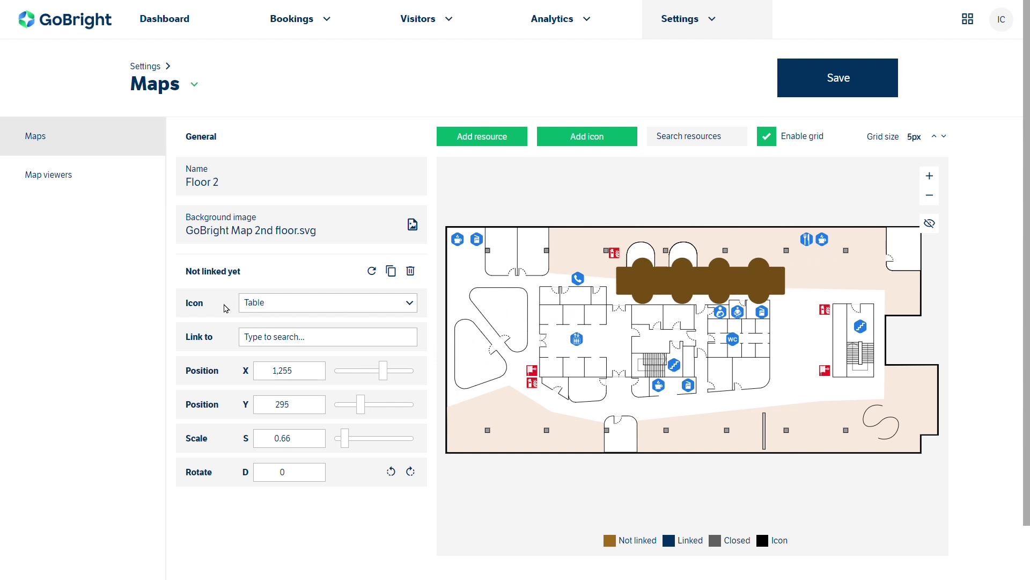
pyautogui.click(298, 306)
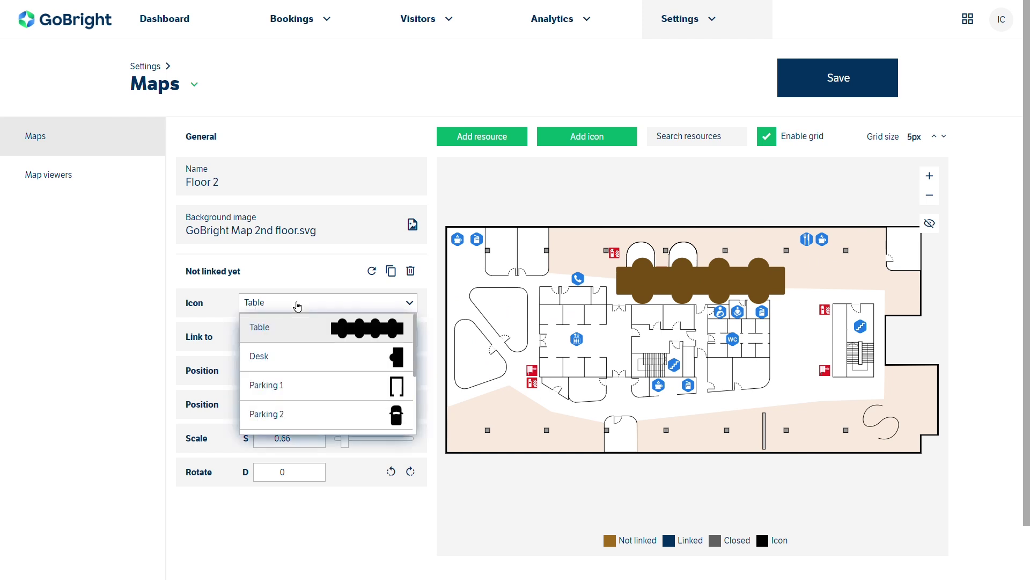
pyautogui.click(309, 361)
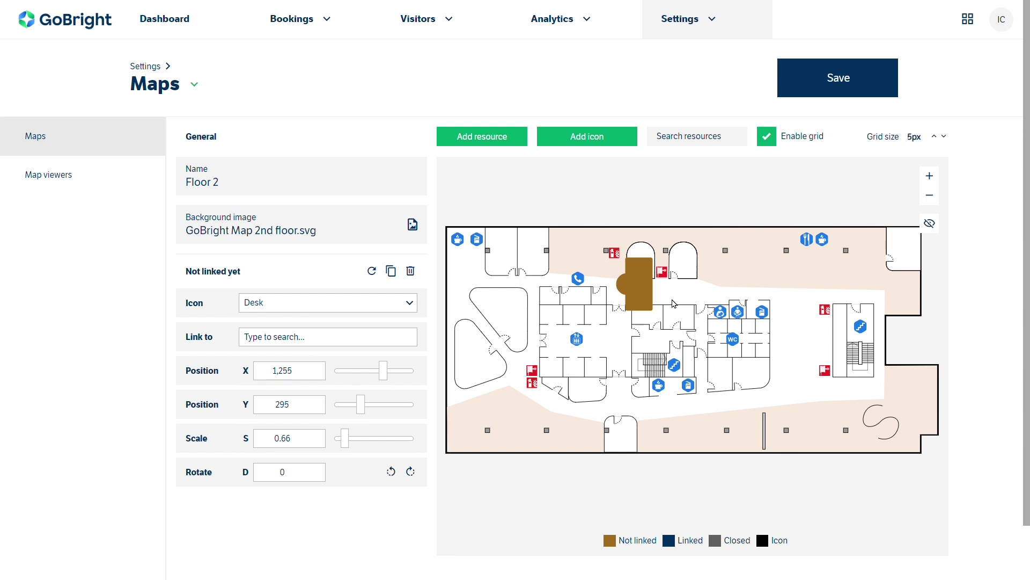
pyautogui.moveTo(644, 295); pyautogui.dragTo(701, 286)
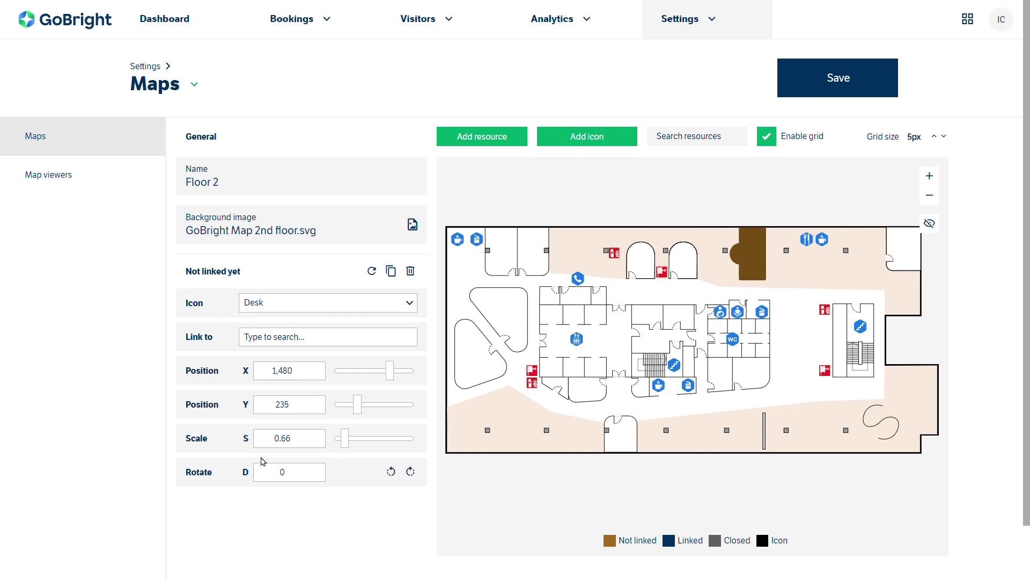
pyautogui.moveTo(345, 438); pyautogui.dragTo(345, 442)
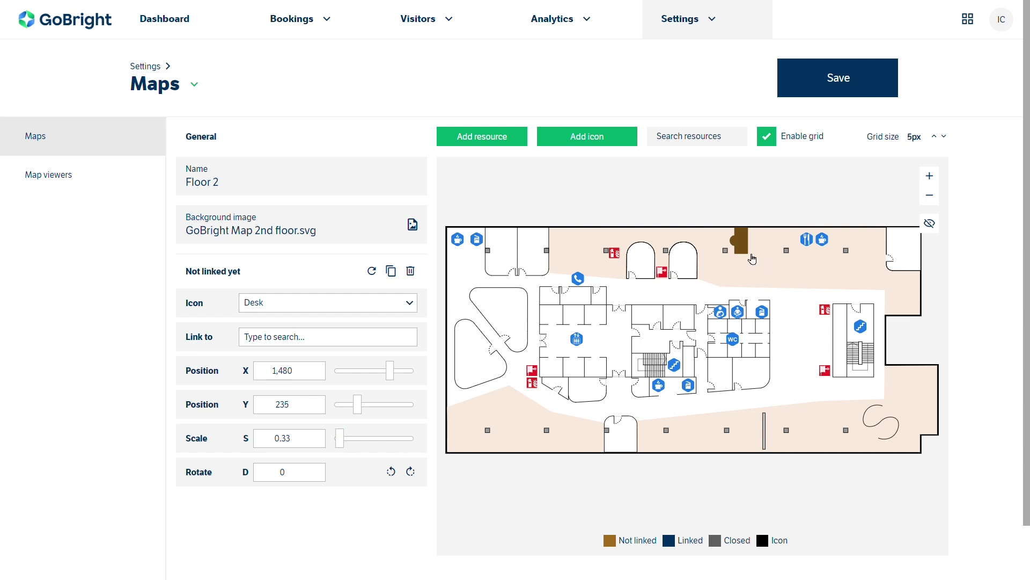
pyautogui.moveTo(750, 253); pyautogui.dragTo(751, 254)
# Duplicate the desk three times into a two-by-two block, with the facing pair rotated 180°
pyautogui.click(391, 271)
pyautogui.moveTo(761, 255)
pyautogui.mouseDown()
pyautogui.moveTo(748, 286)
pyautogui.moveTo(748, 270)
pyautogui.mouseUp()
pyautogui.click(399, 276)
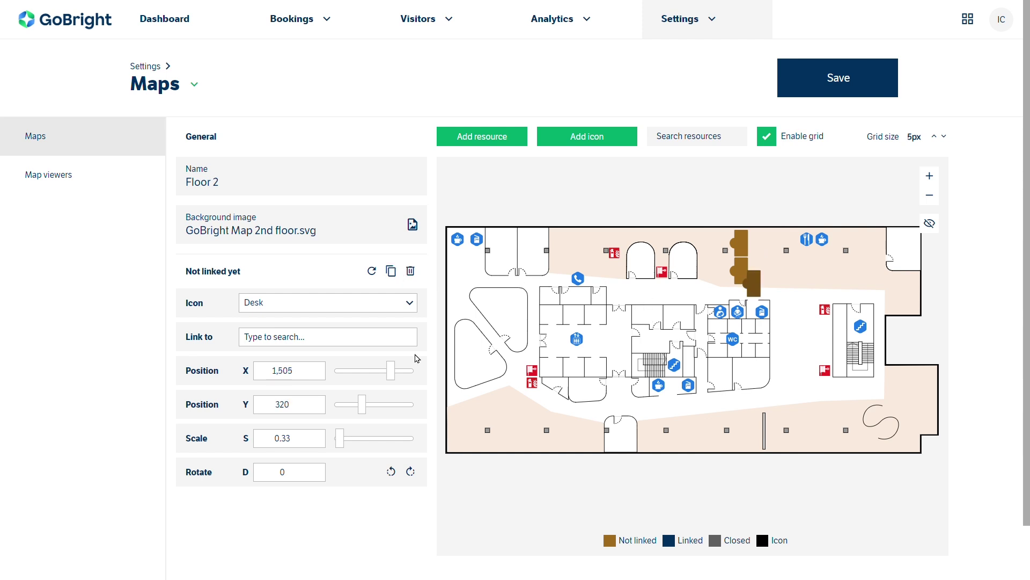
pyautogui.click(412, 473)
pyautogui.click(412, 473)
pyautogui.moveTo(759, 292)
pyautogui.mouseDown()
pyautogui.moveTo(766, 244)
pyautogui.moveTo(761, 274)
pyautogui.mouseUp()
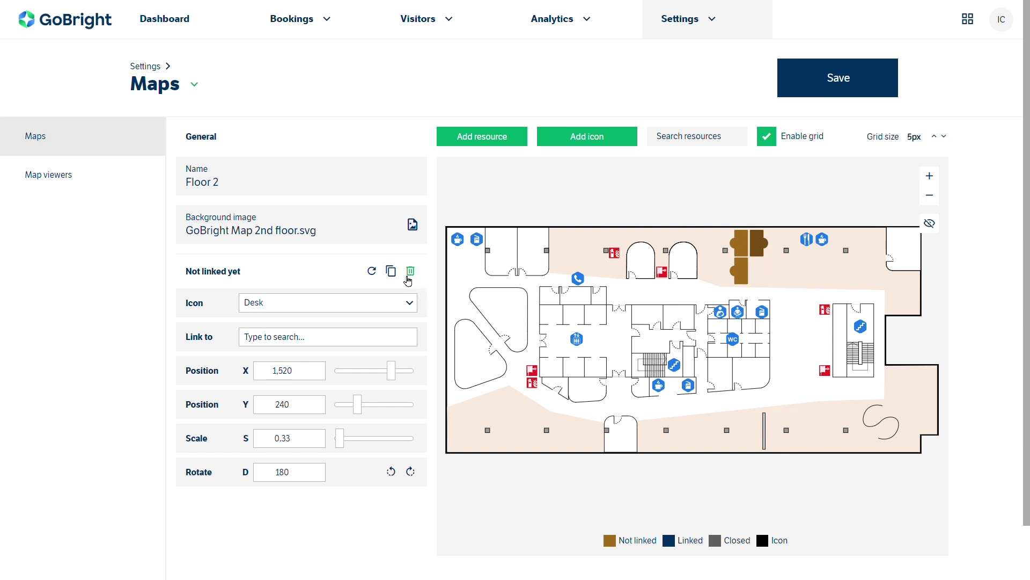
pyautogui.click(391, 272)
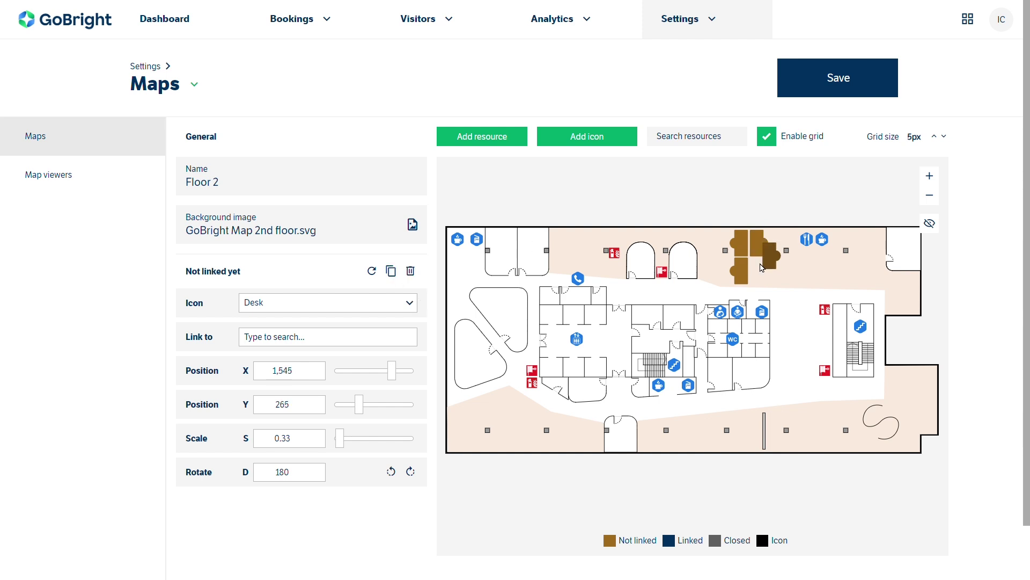
pyautogui.moveTo(762, 268); pyautogui.dragTo(767, 268)
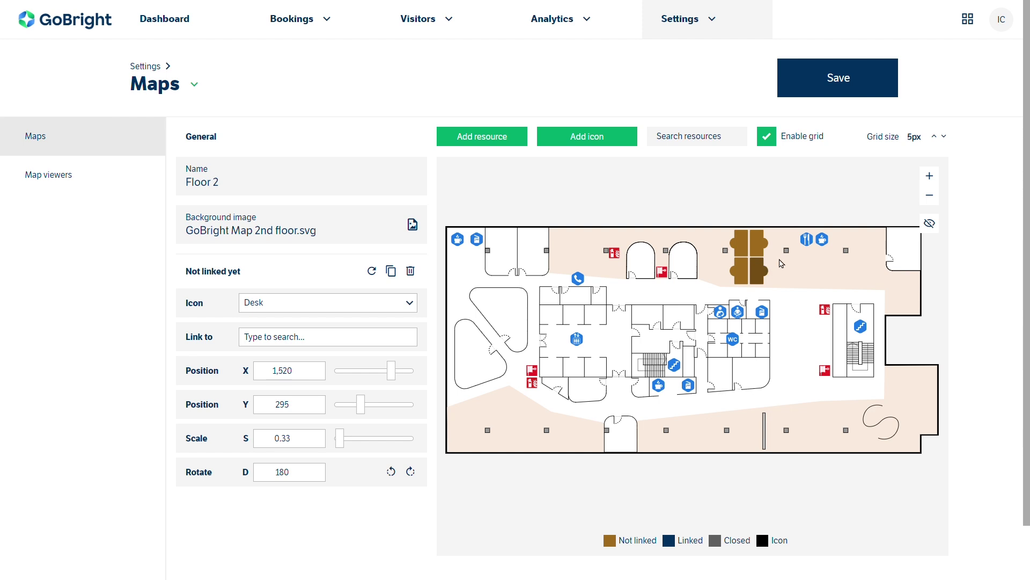
# Select all four desks of the upper cluster together
pyautogui.keyDown('shift'); pyautogui.click(749, 247); pyautogui.keyUp('shift')
pyautogui.keyDown('shift'); pyautogui.click(757, 271); pyautogui.keyUp('shift')
pyautogui.keyDown('shift'); pyautogui.click(746, 275); pyautogui.keyUp('shift')
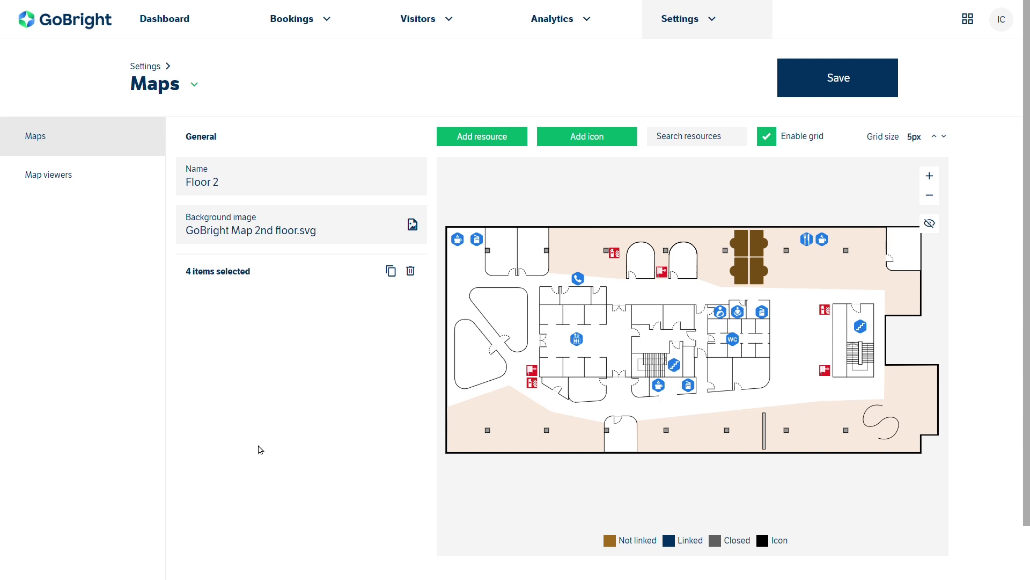
# Duplicate the four-desk cluster and position the copy in the lower-left corridor
pyautogui.click(396, 278)
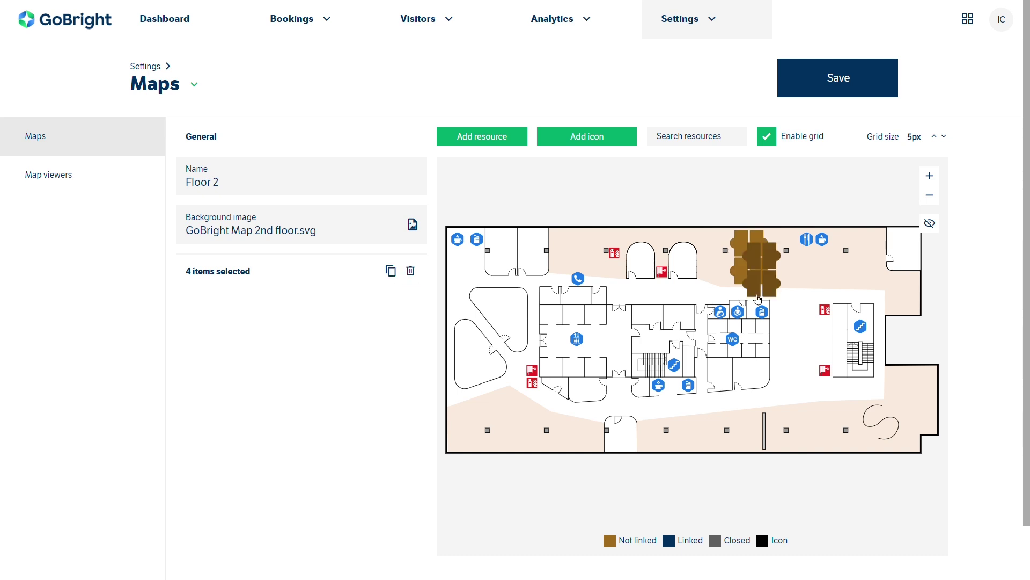
pyautogui.moveTo(777, 292); pyautogui.dragTo(528, 445)
pyautogui.press('Down')
pyautogui.press('Down')
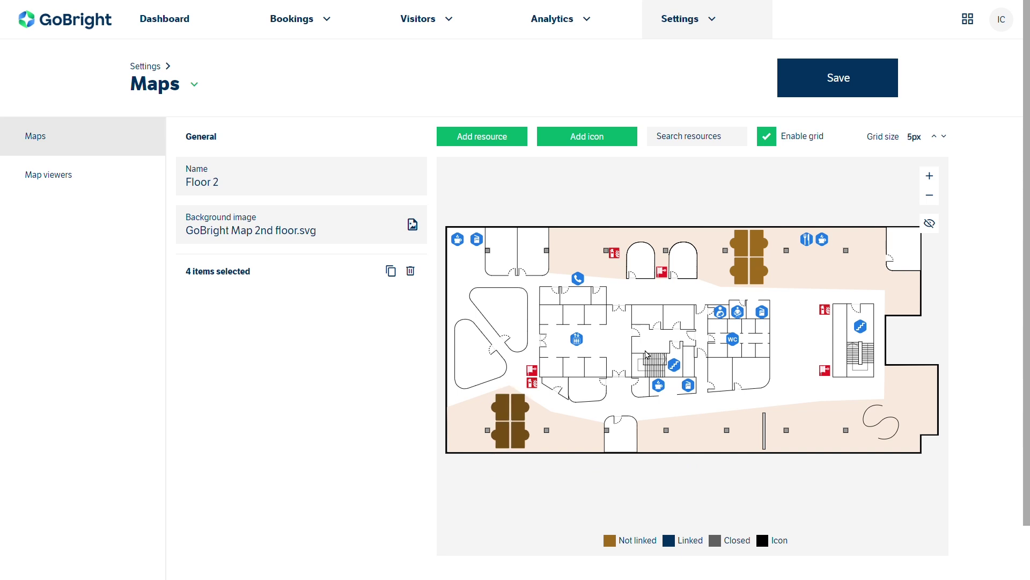
pyautogui.press('Right')
pyautogui.press('Down')
pyautogui.press('Down')
pyautogui.press('Right')
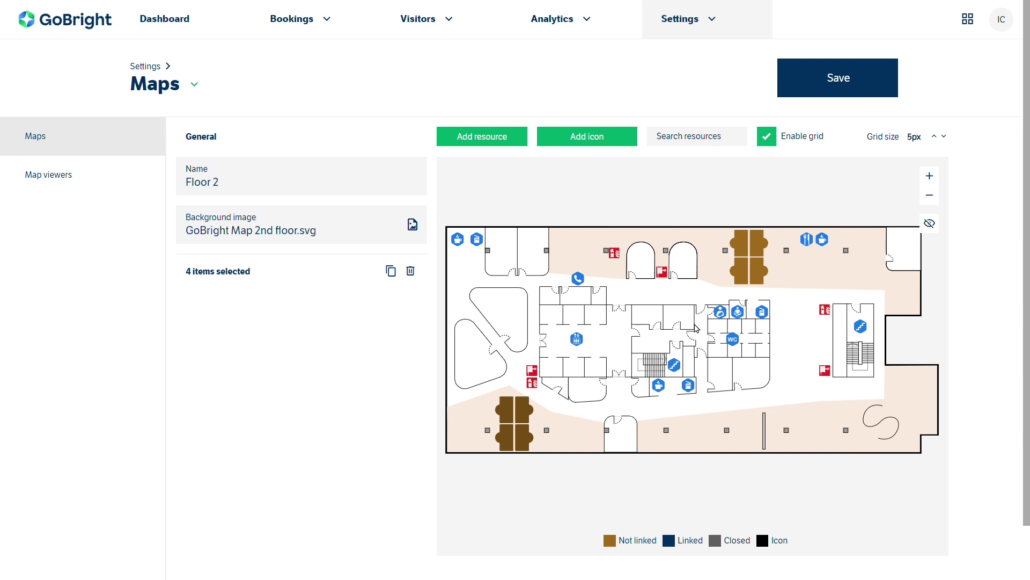
# Link two desks of the top cluster to SOU 201 and SOU 202
pyautogui.click(763, 247)
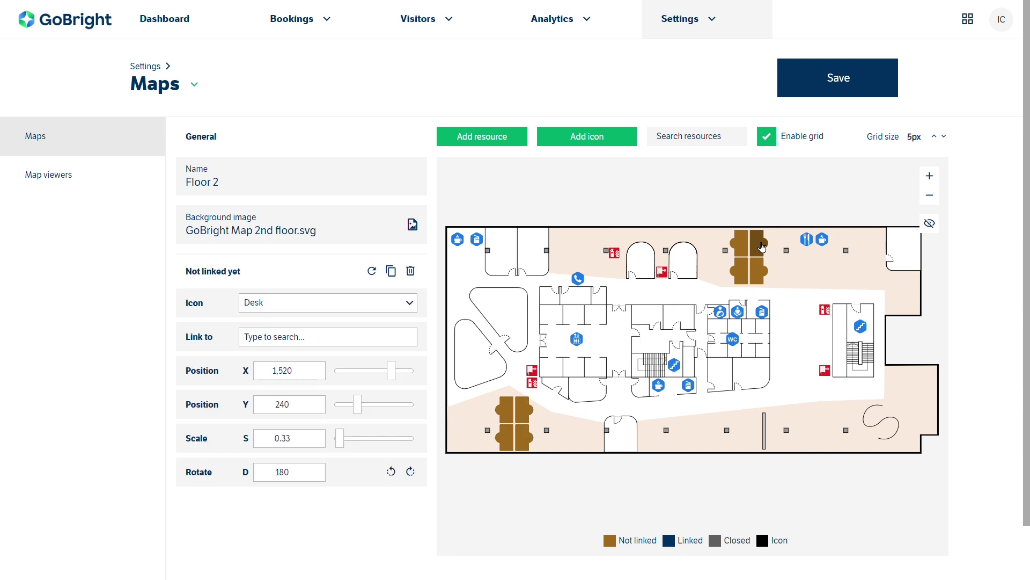
pyautogui.click(297, 344)
pyautogui.write('sou')
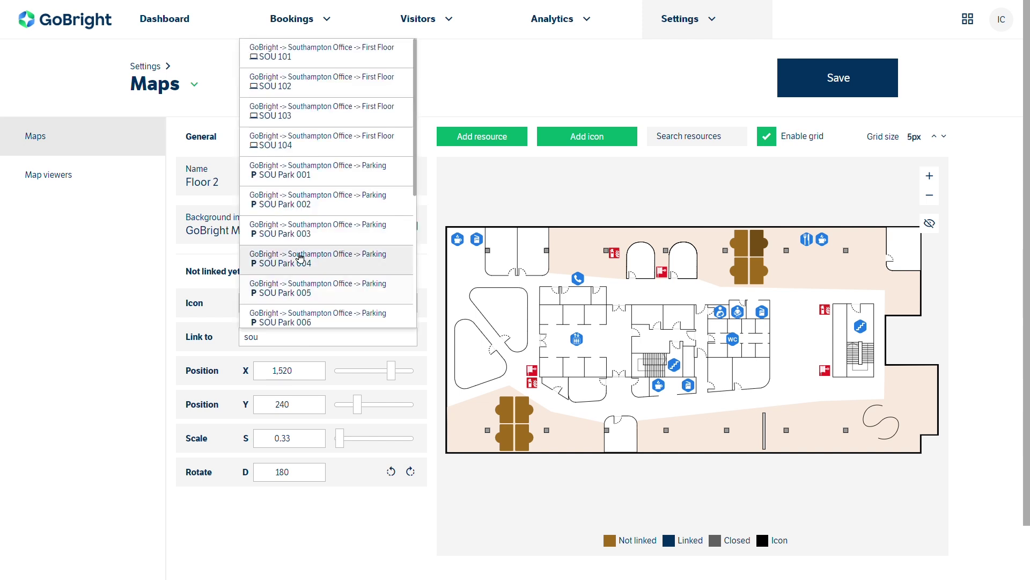
pyautogui.scroll(-5, 349, 145)
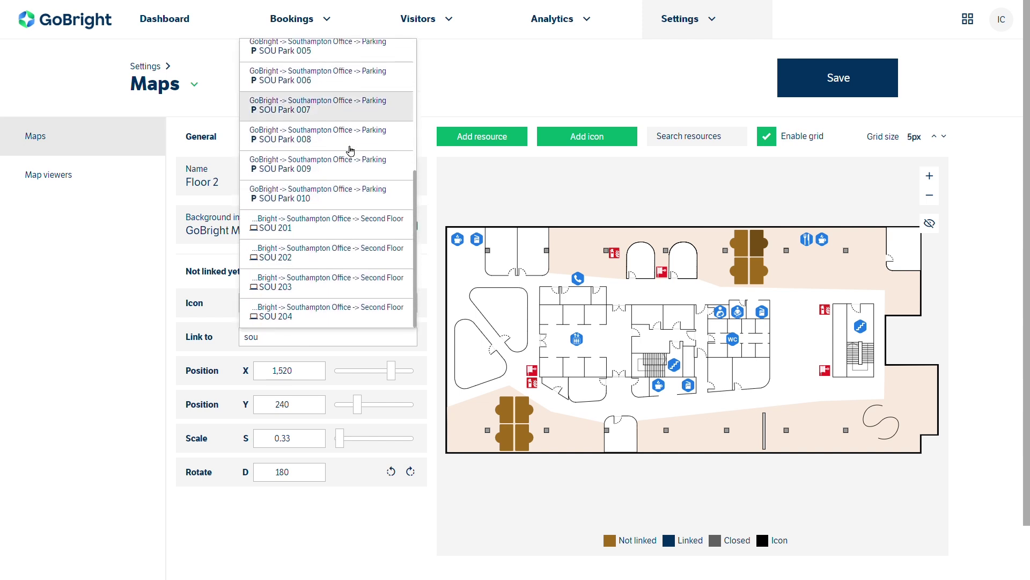
pyautogui.click(362, 233)
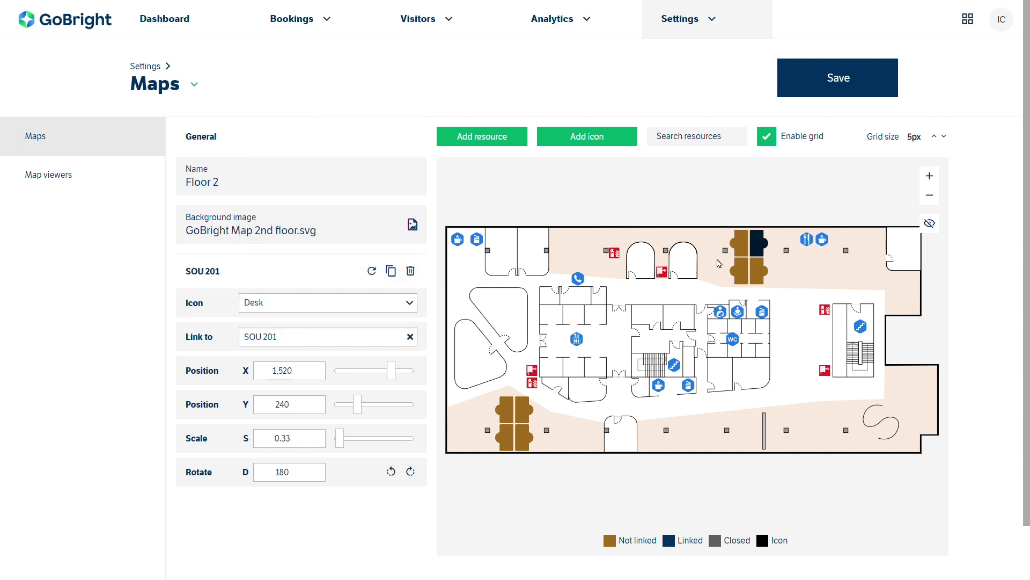
pyautogui.click(758, 275)
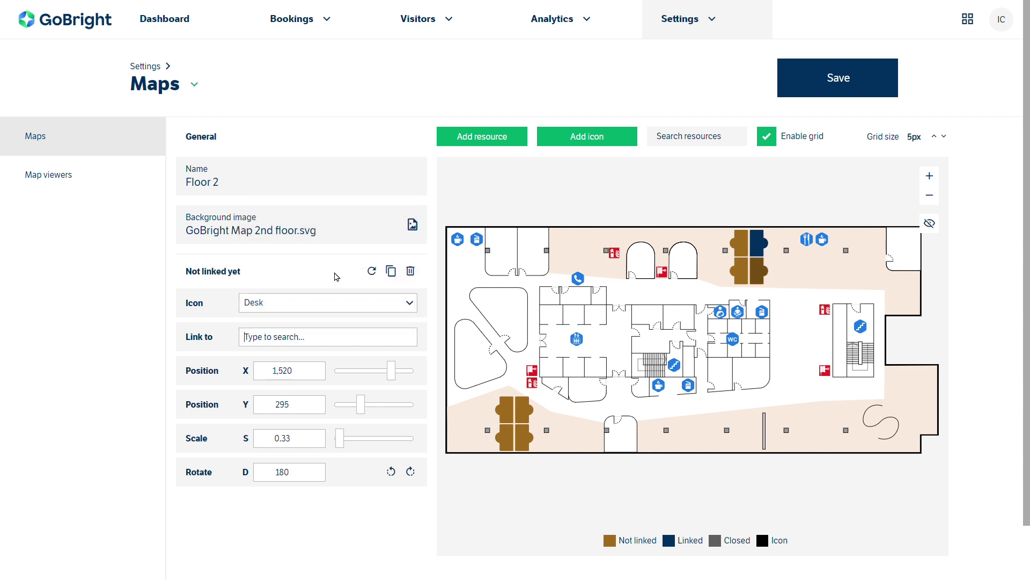
pyautogui.click(285, 342)
pyautogui.write('202')
pyautogui.click(299, 365)
# Link the last two top-cluster desks to SOU 203 and SOU 204
pyautogui.click(738, 272)
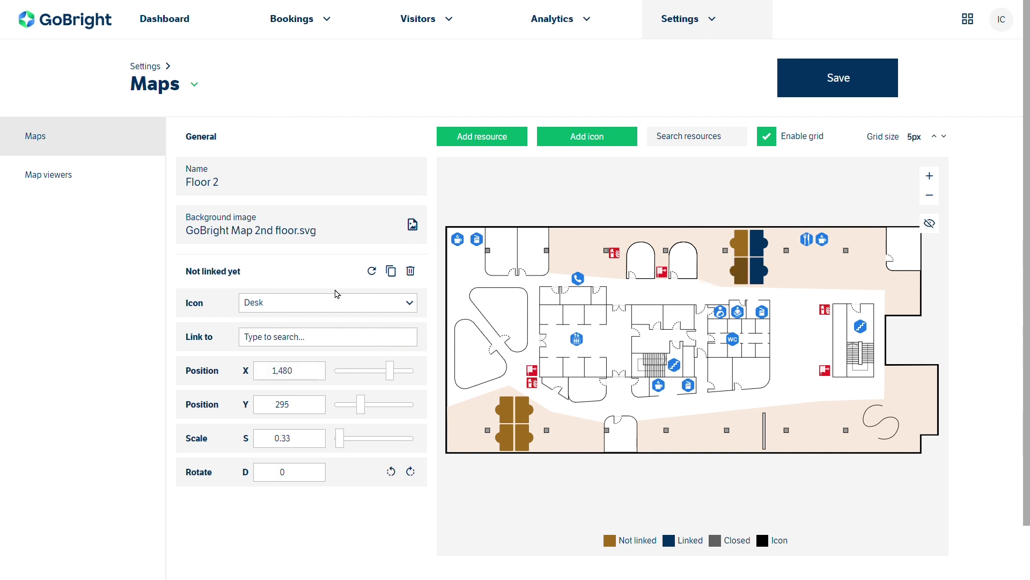
pyautogui.click(308, 343)
pyautogui.write('203')
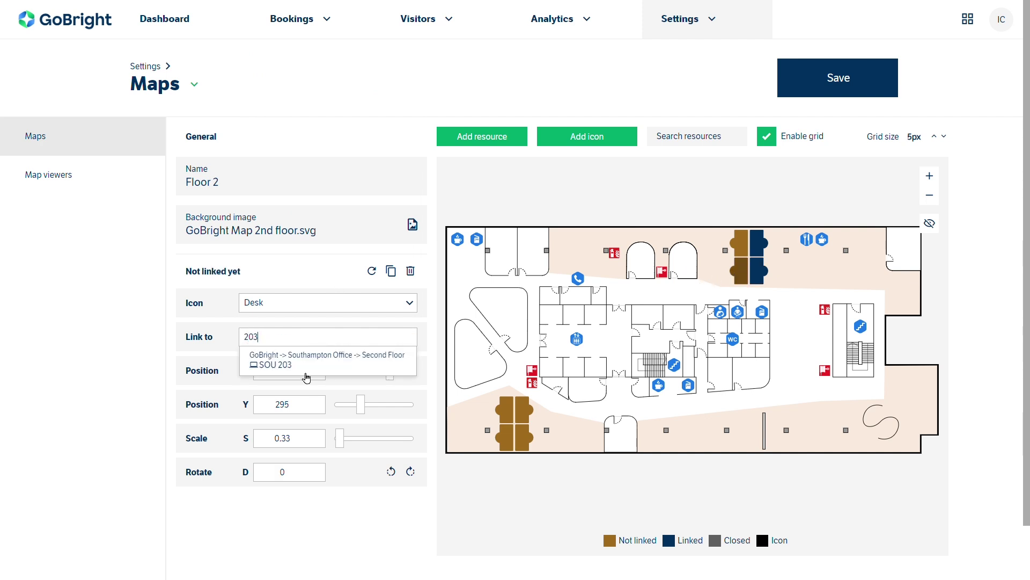
pyautogui.click(357, 365)
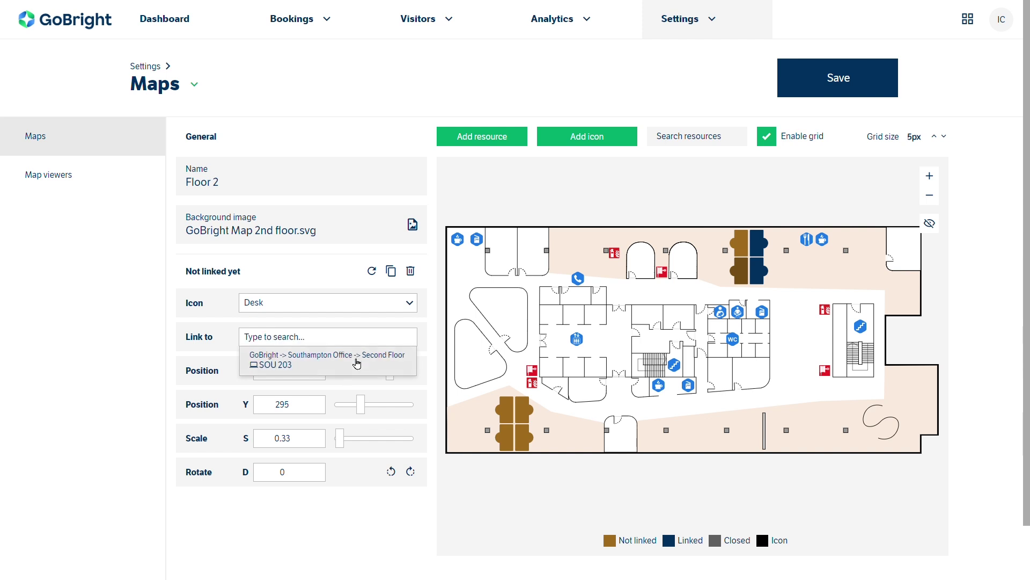
pyautogui.click(744, 248)
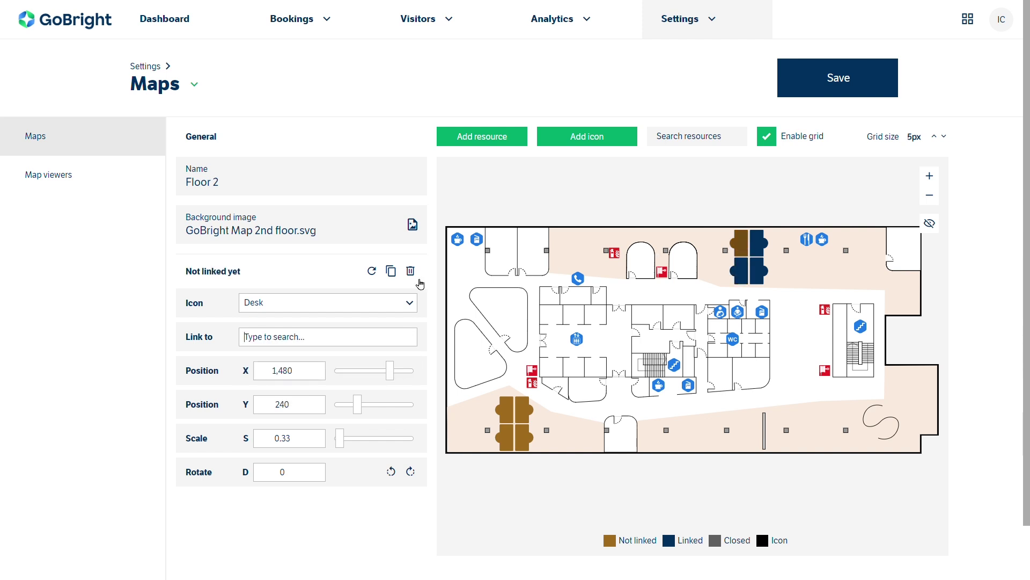
pyautogui.click(271, 345)
pyautogui.write('204')
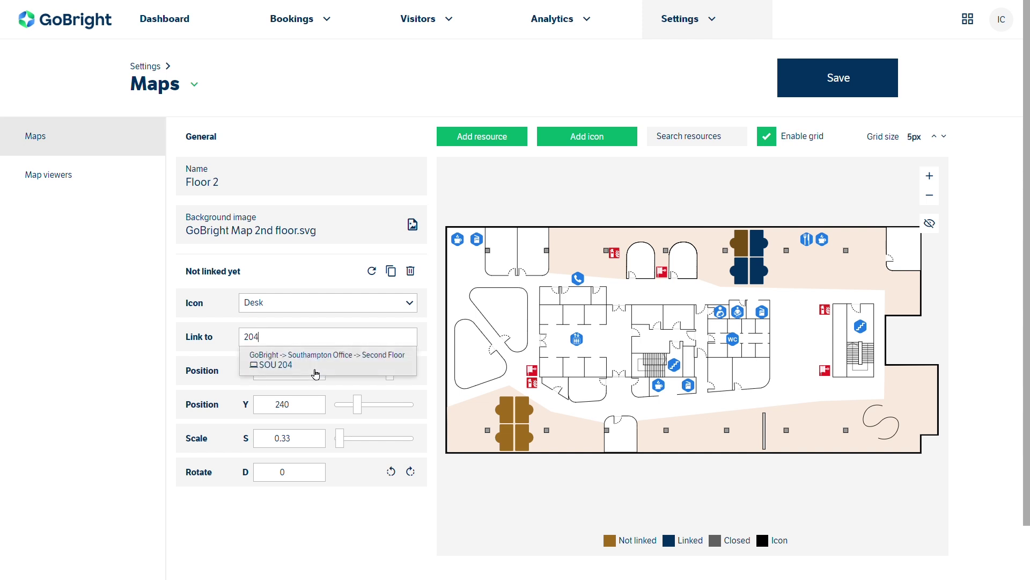
pyautogui.click(313, 370)
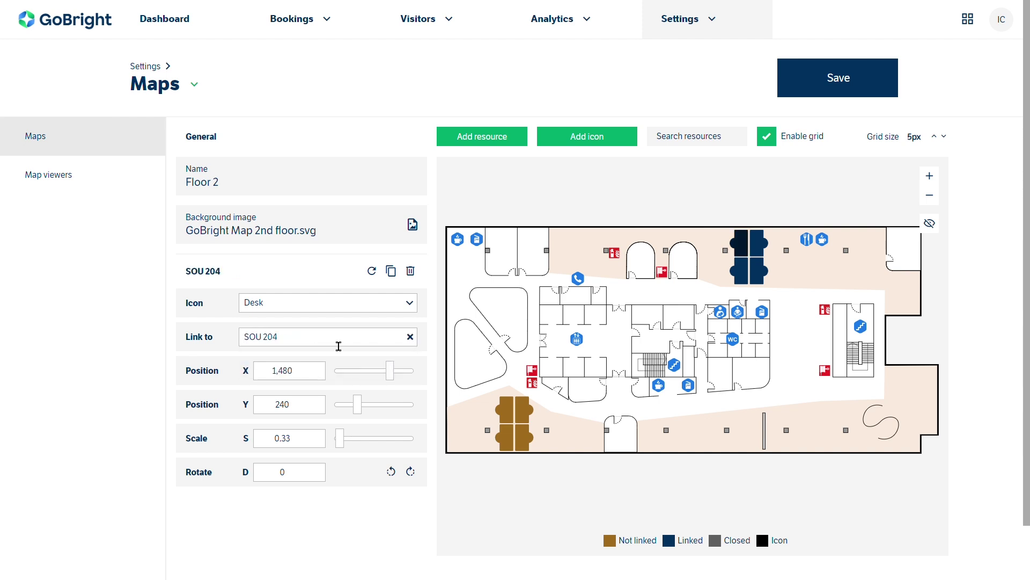
# Add a table rotated 90°, scaled to 0.14, inside the upper-left room at X 1,055, Y 270
pyautogui.click(516, 138)
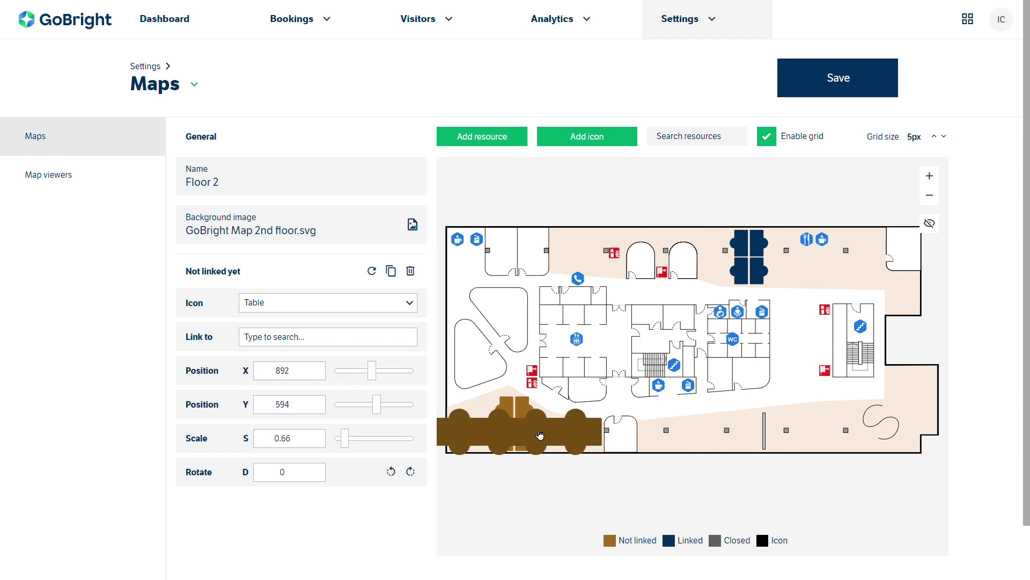
pyautogui.moveTo(540, 436); pyautogui.dragTo(633, 249)
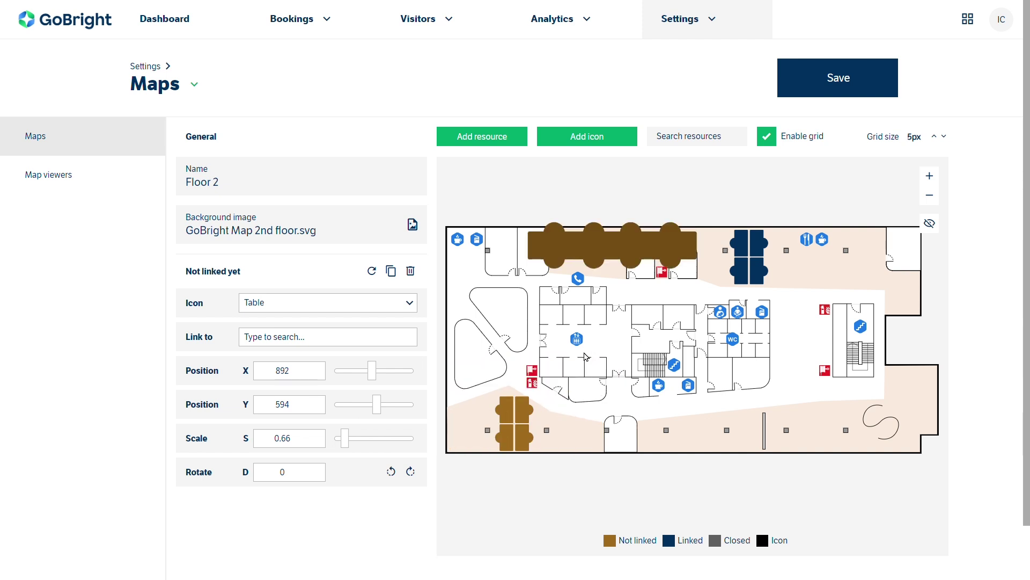
pyautogui.click(412, 471)
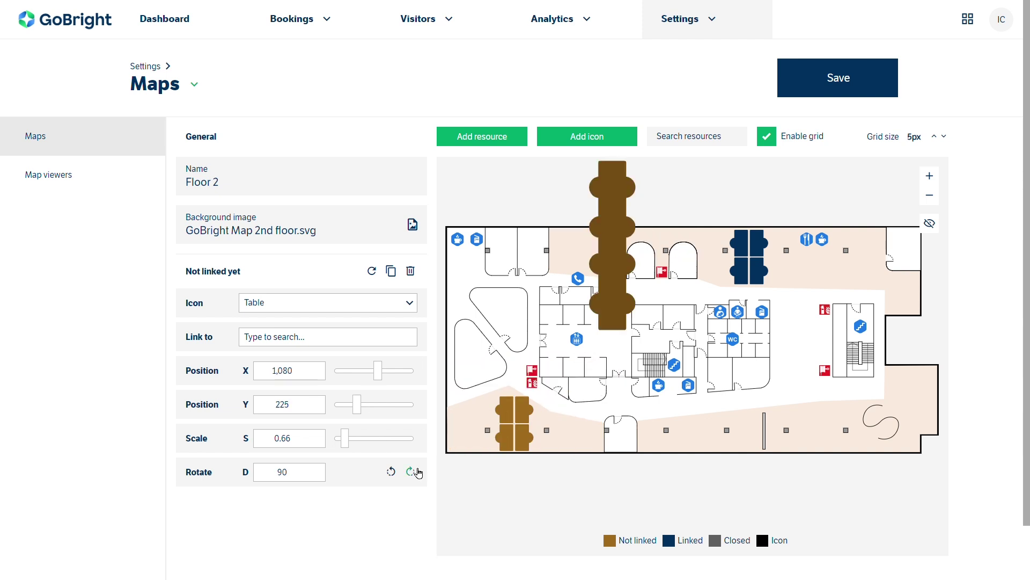
pyautogui.moveTo(345, 438); pyautogui.dragTo(344, 433)
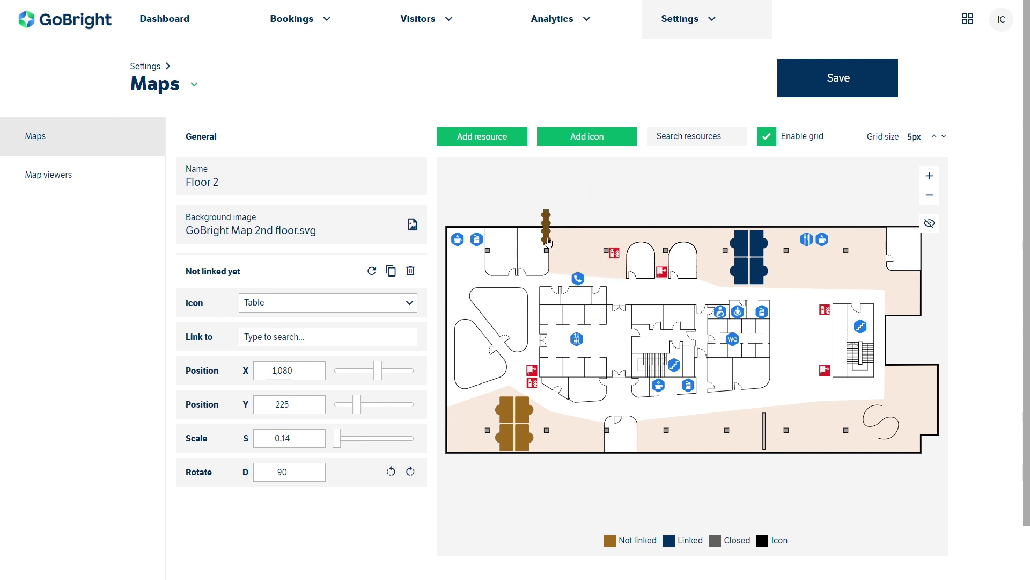
pyautogui.moveTo(546, 237); pyautogui.dragTo(542, 250)
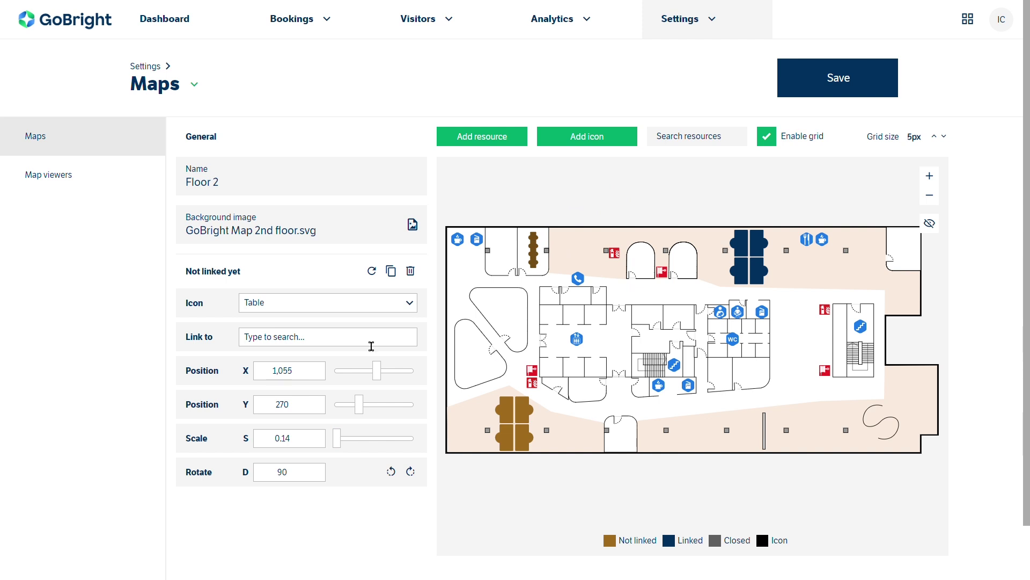
pyautogui.write('con')
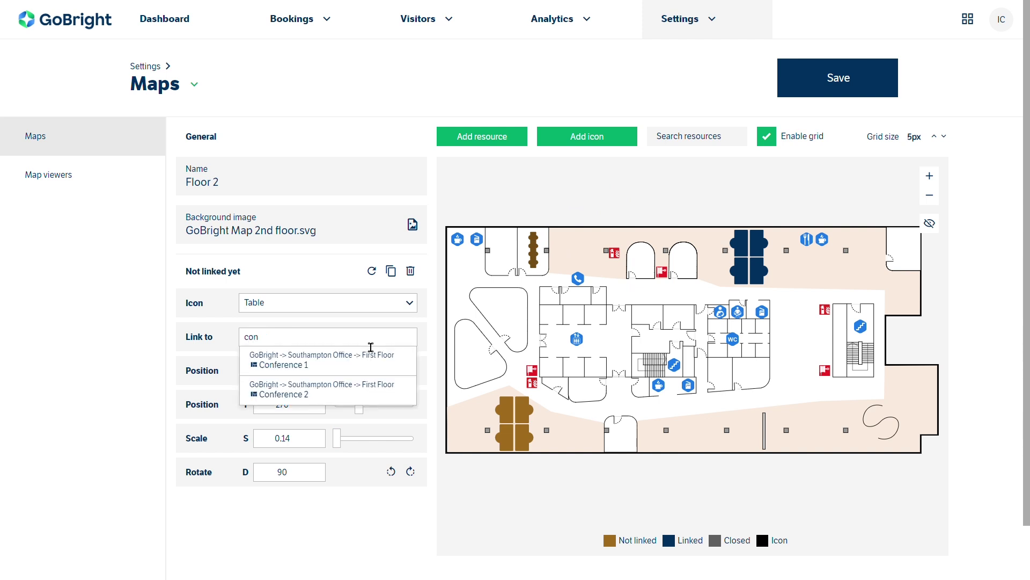
pyautogui.click(363, 362)
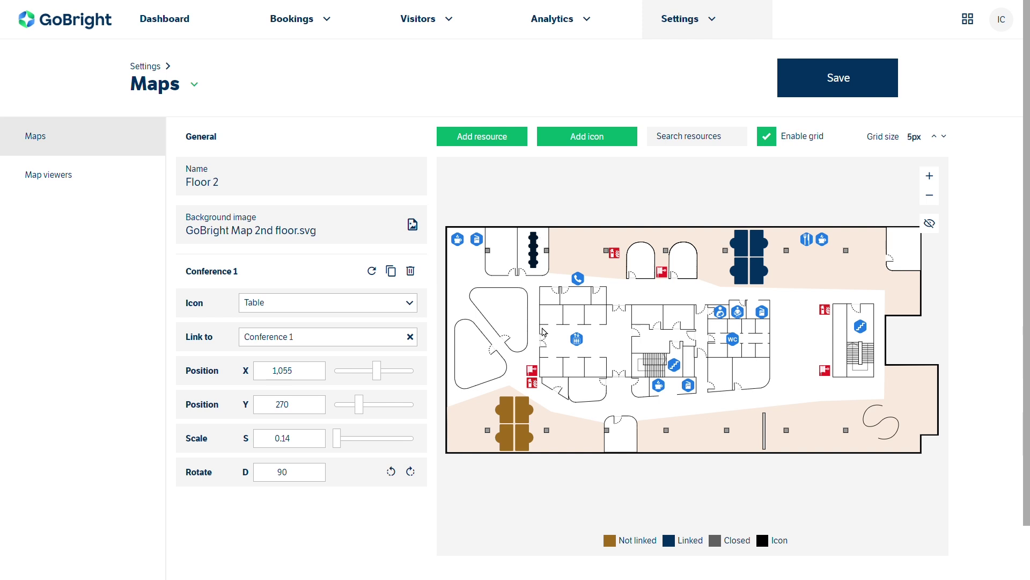
pyautogui.click(410, 337)
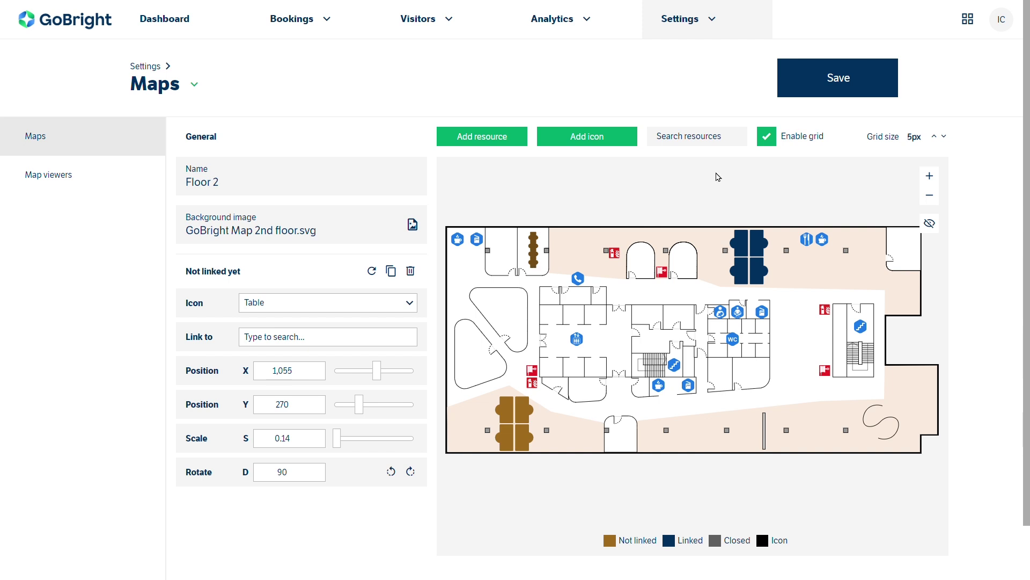
# Save Floor 2, then set the Second Floor location's Map to Floor 2 and save
pyautogui.click(824, 85)
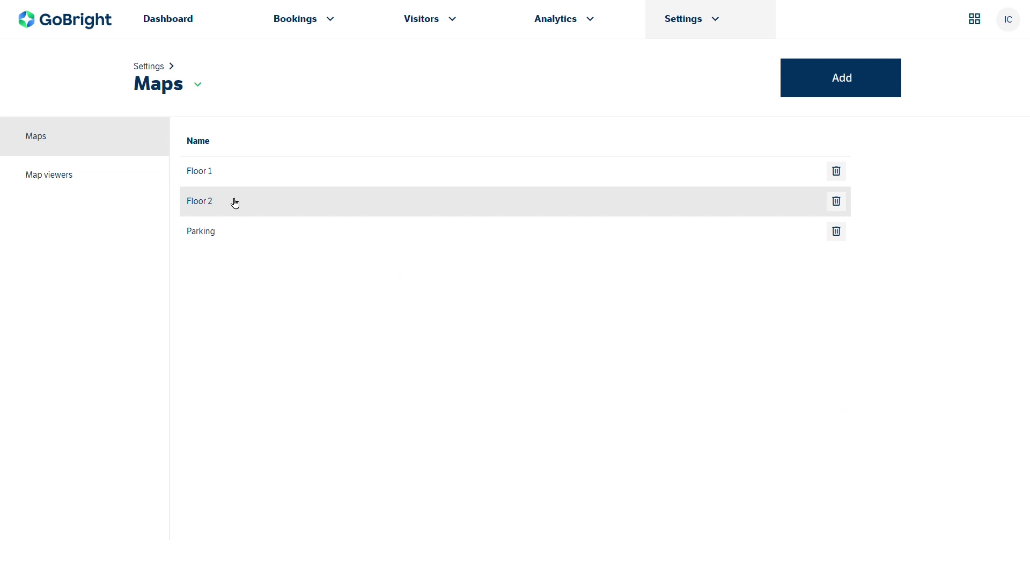
pyautogui.click(719, 31)
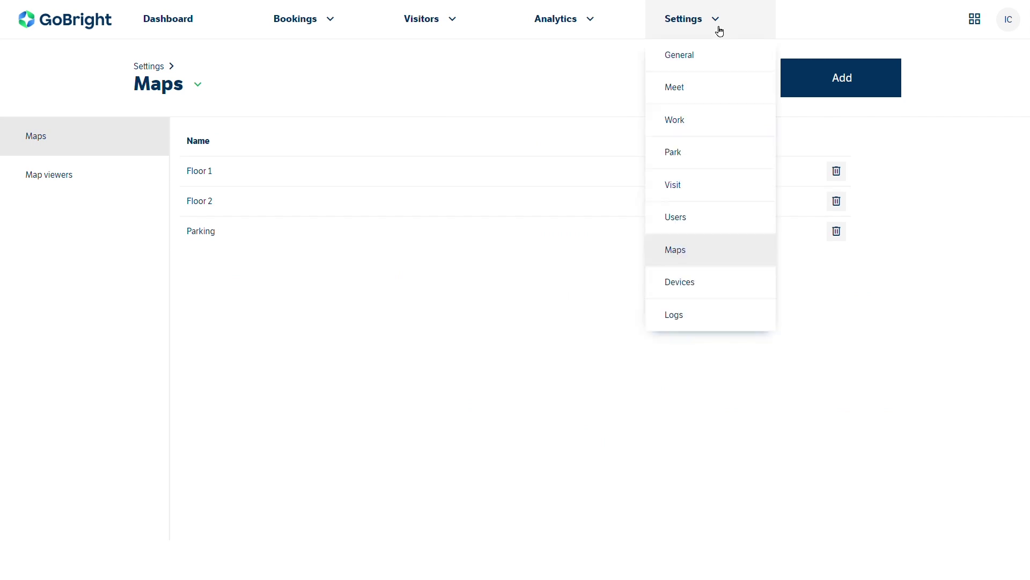
pyautogui.click(699, 58)
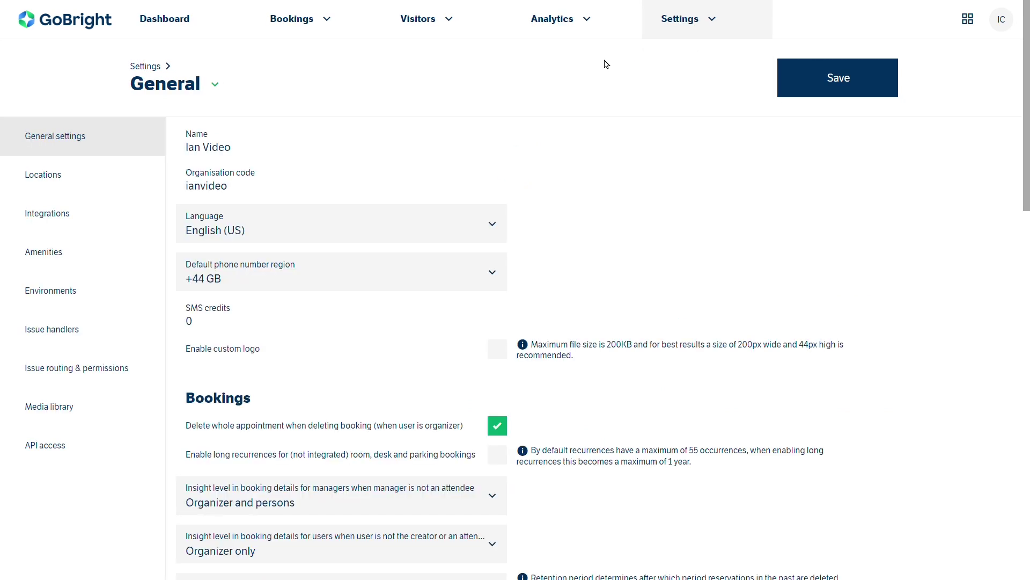
pyautogui.click(89, 177)
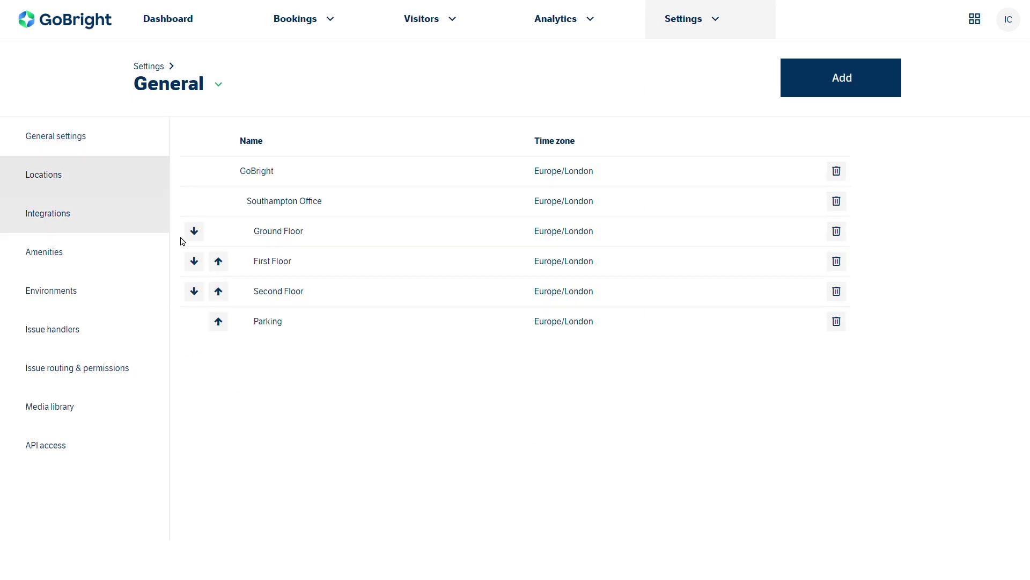
pyautogui.click(304, 296)
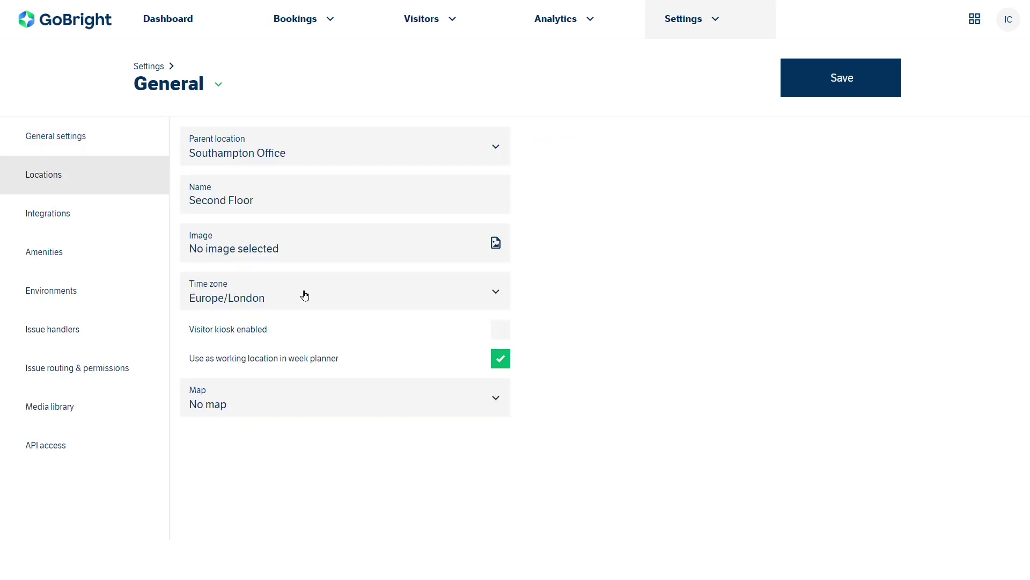
pyautogui.click(443, 403)
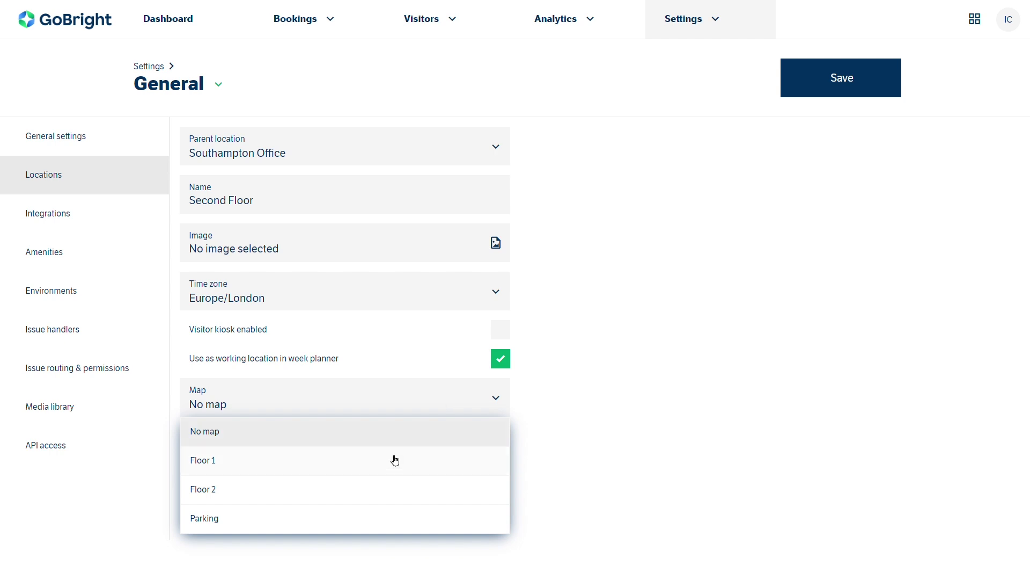
pyautogui.click(271, 495)
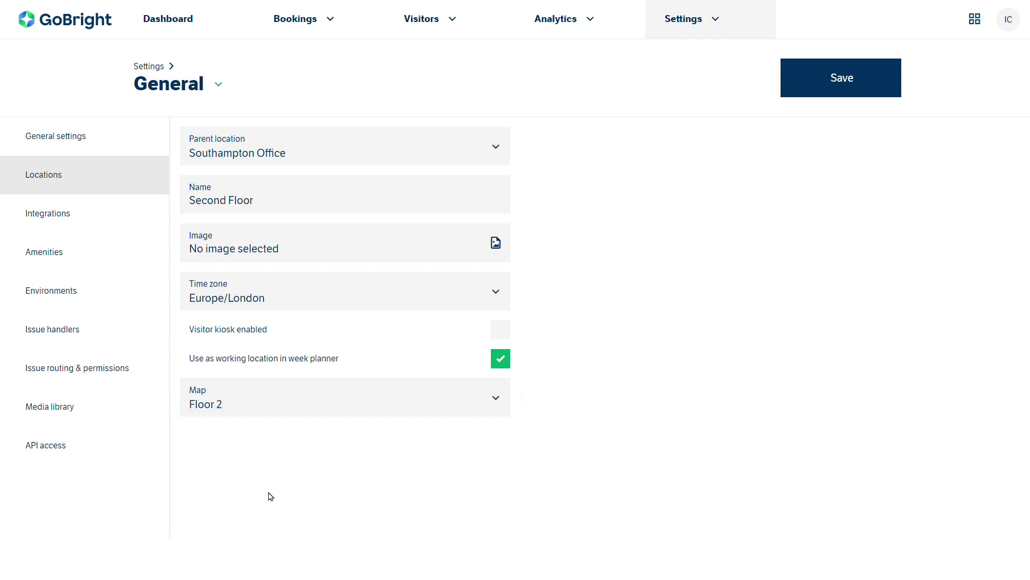
pyautogui.click(841, 85)
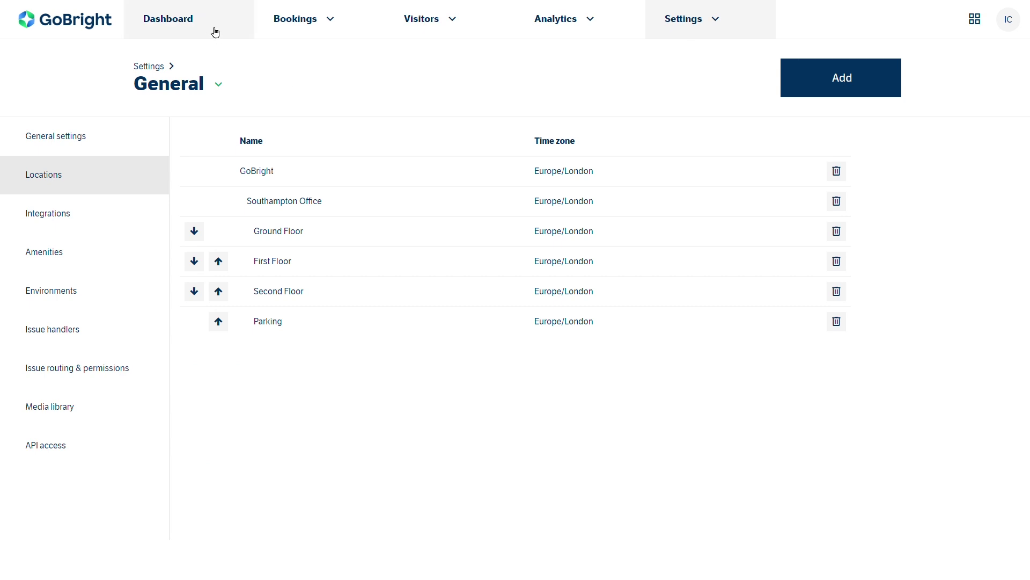
# Switch the Dashboard live map to the Second Floor location to view its linked desks
pyautogui.click(189, 27)
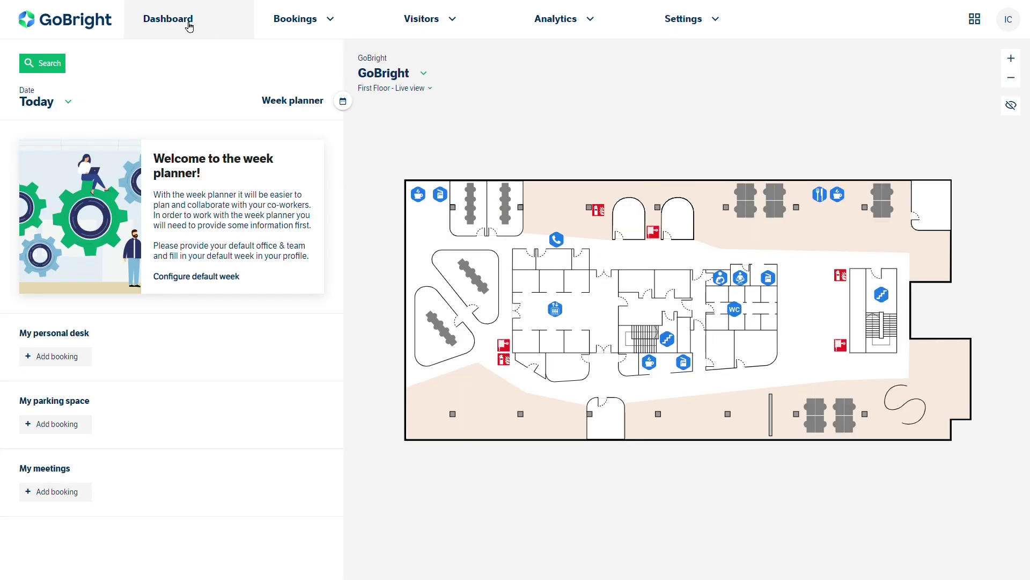
pyautogui.click(433, 80)
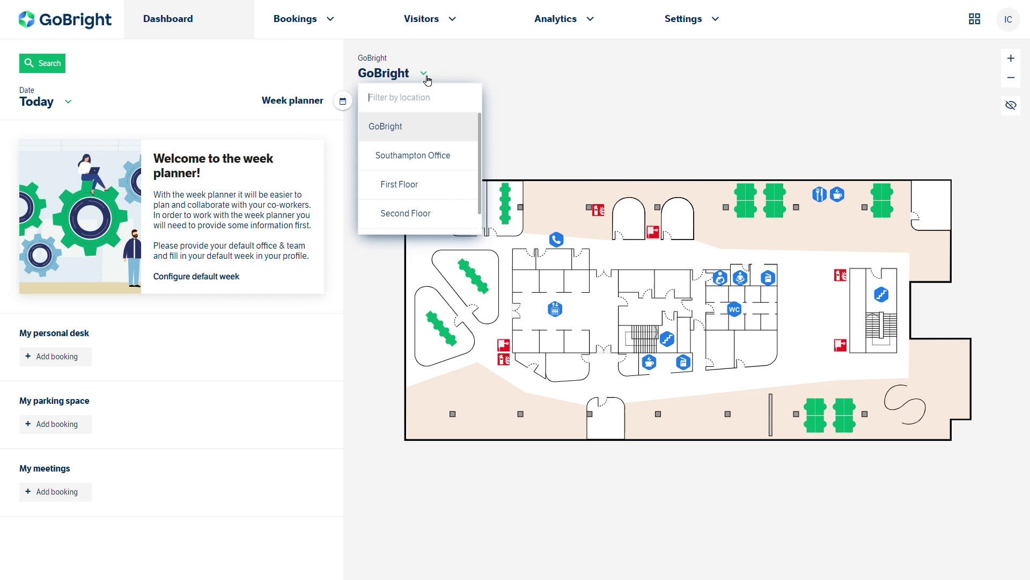
pyautogui.click(436, 217)
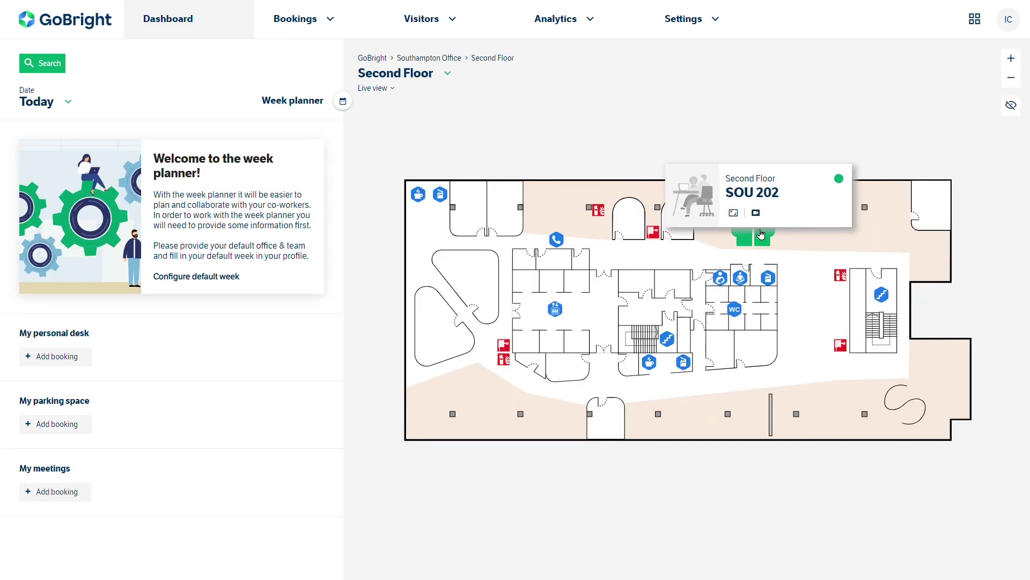
pyautogui.moveTo(753, 240)
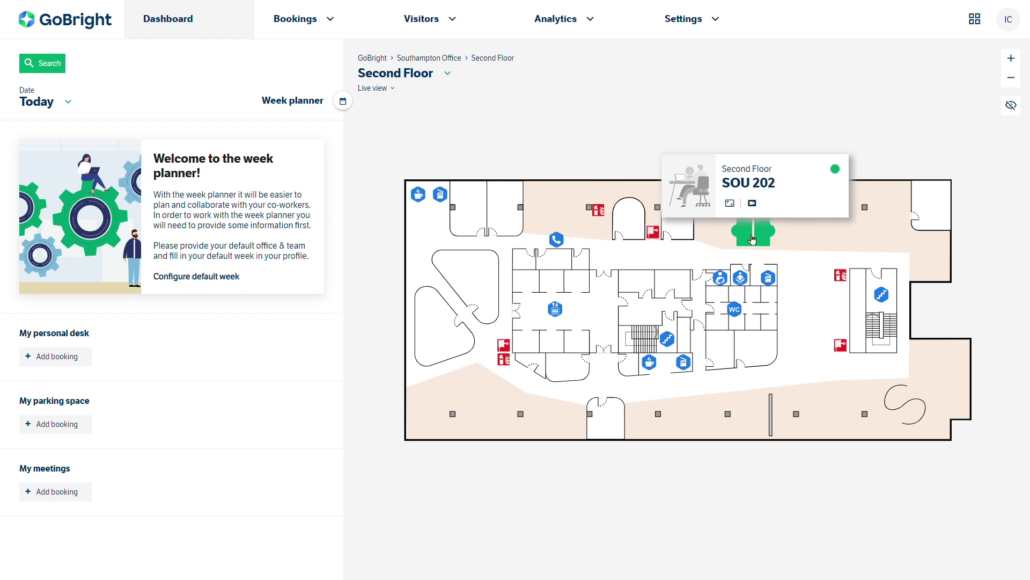